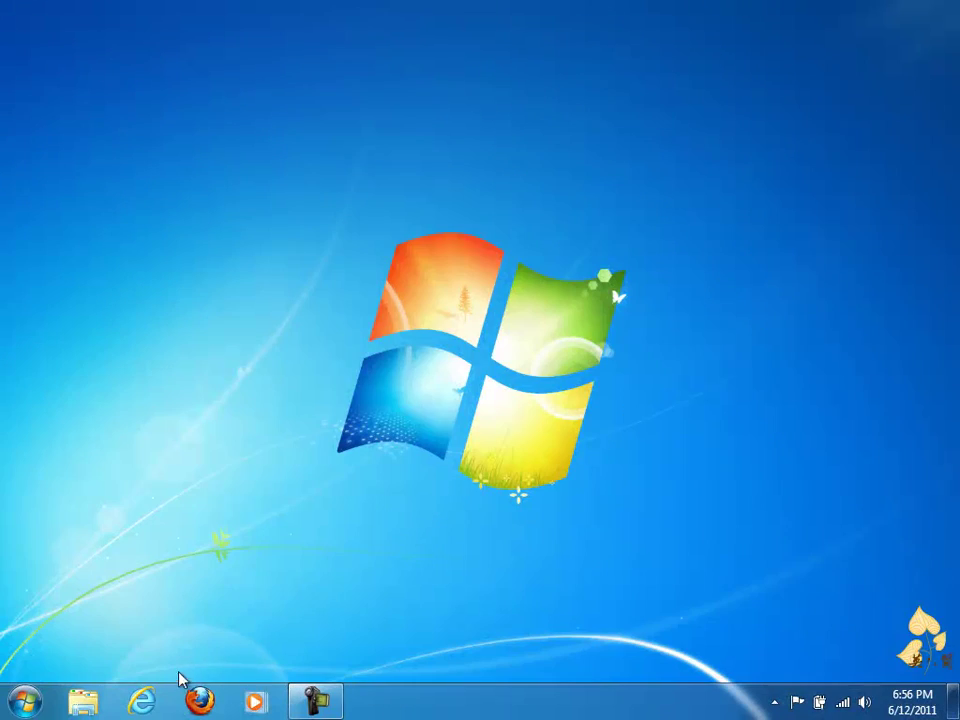
Launch Internet Explorer from the taskbar so the Google home page appears
click(162, 697)
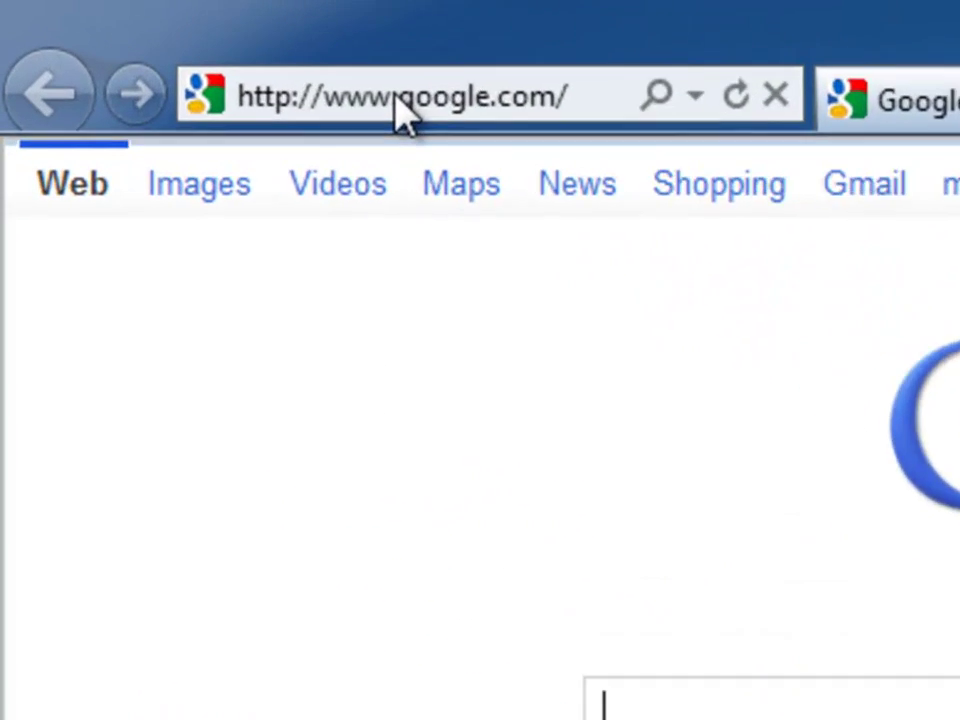
click(158, 41)
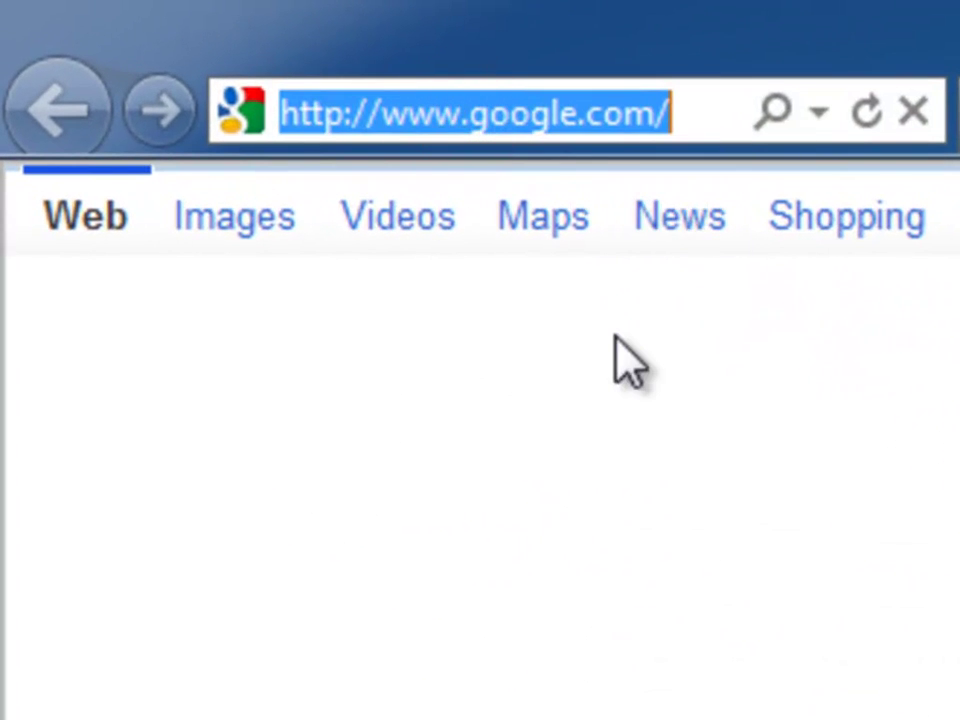
text(www.vecti)
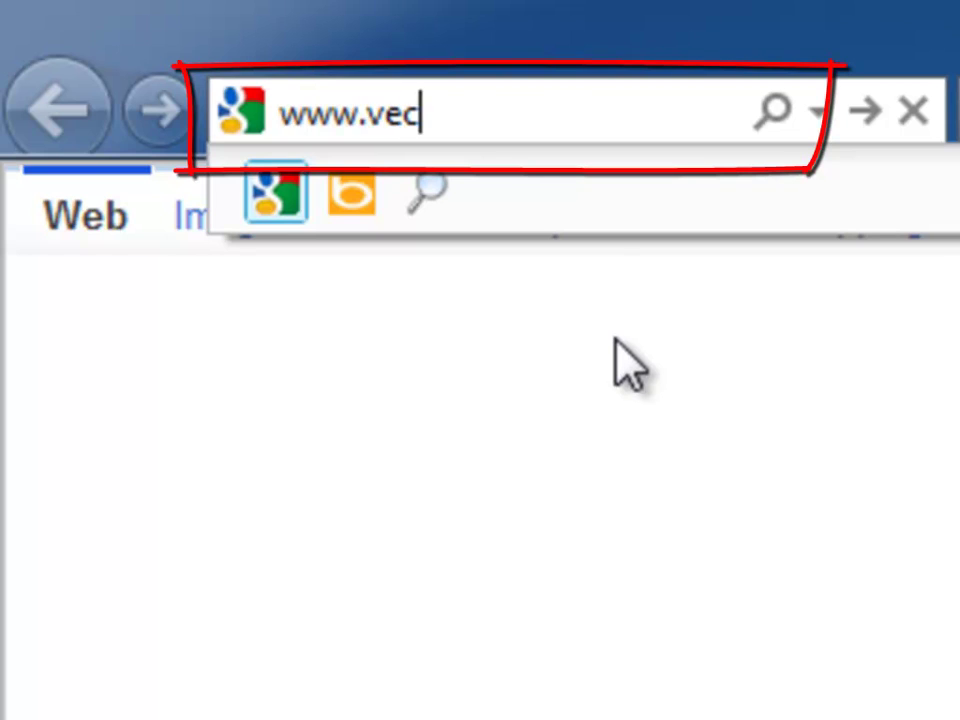
text(r.com)
key(Return)
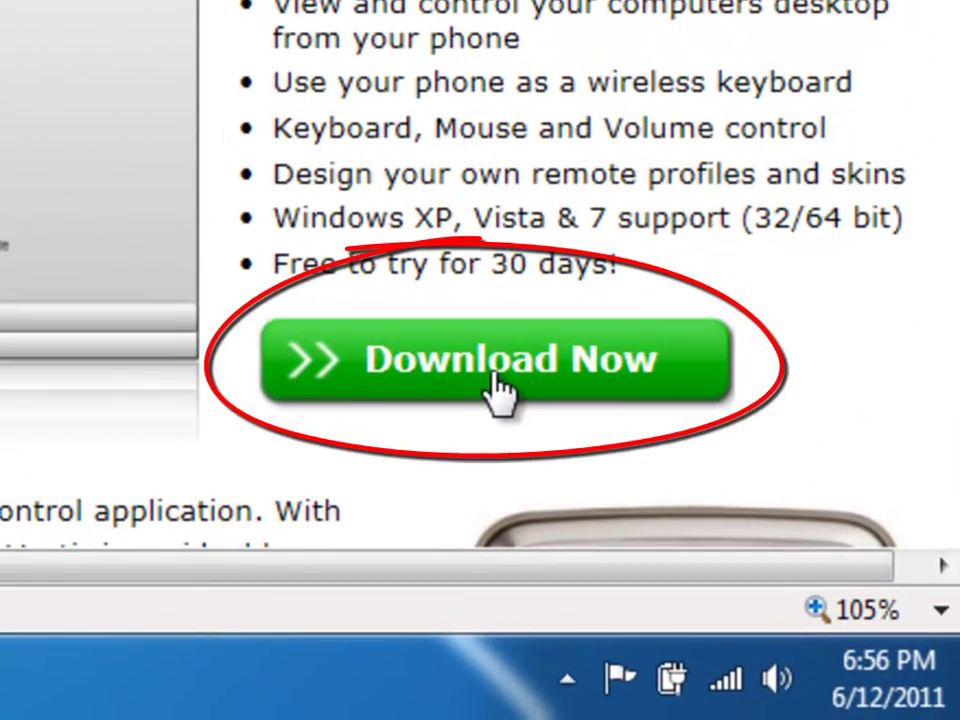
click(500, 390)
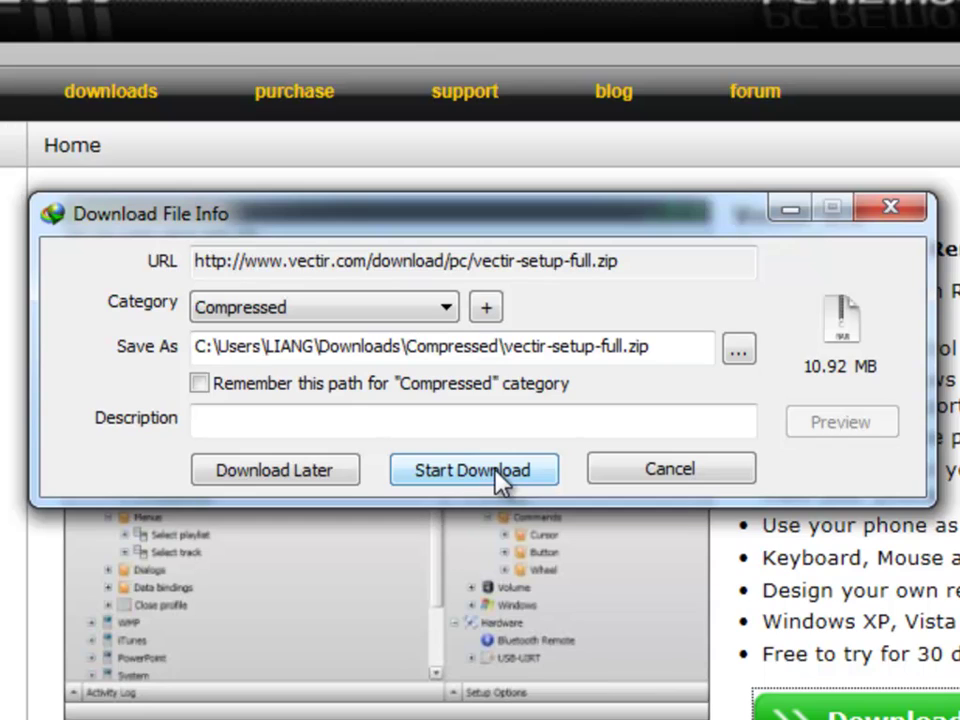
click(270, 302)
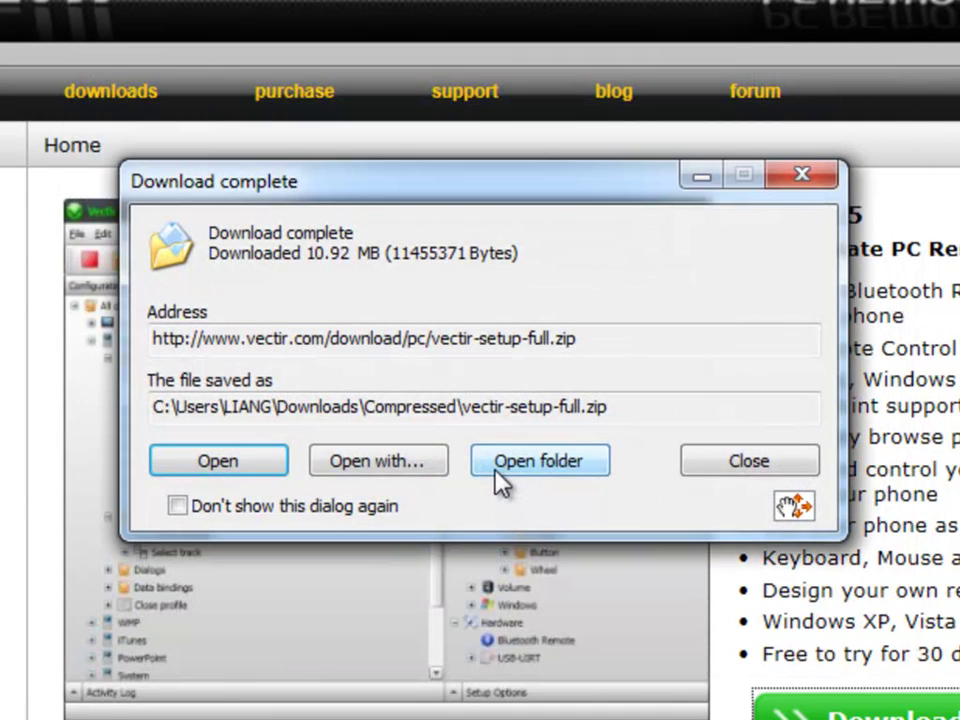
Extract vectir-setup-full.zip into the Compressed folder and run VectirSetup2506.exe
click(498, 474)
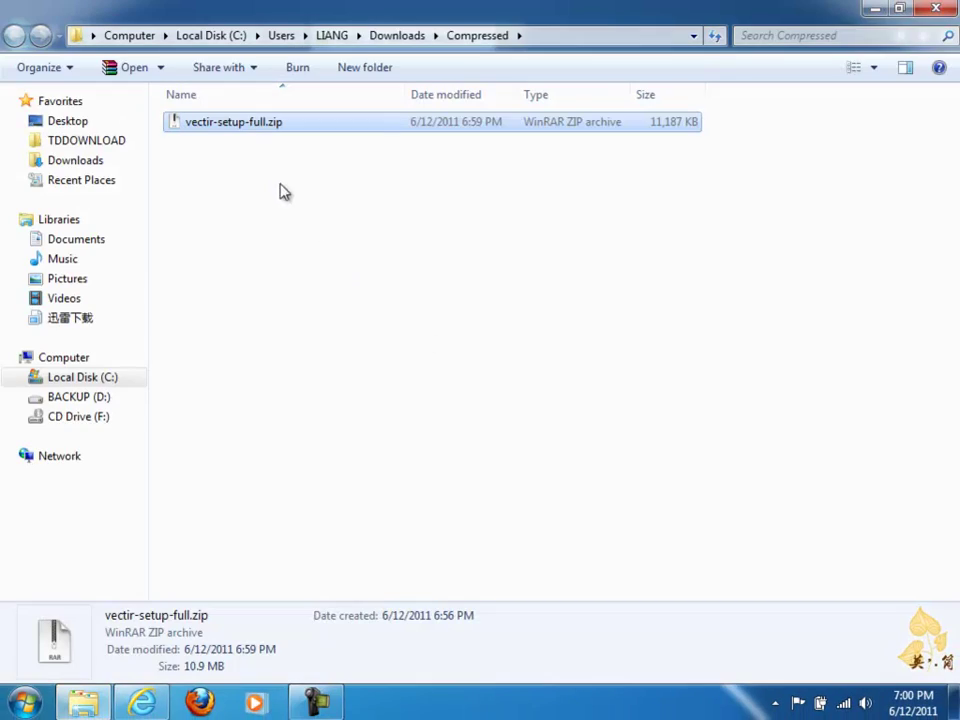
double_click(250, 125)
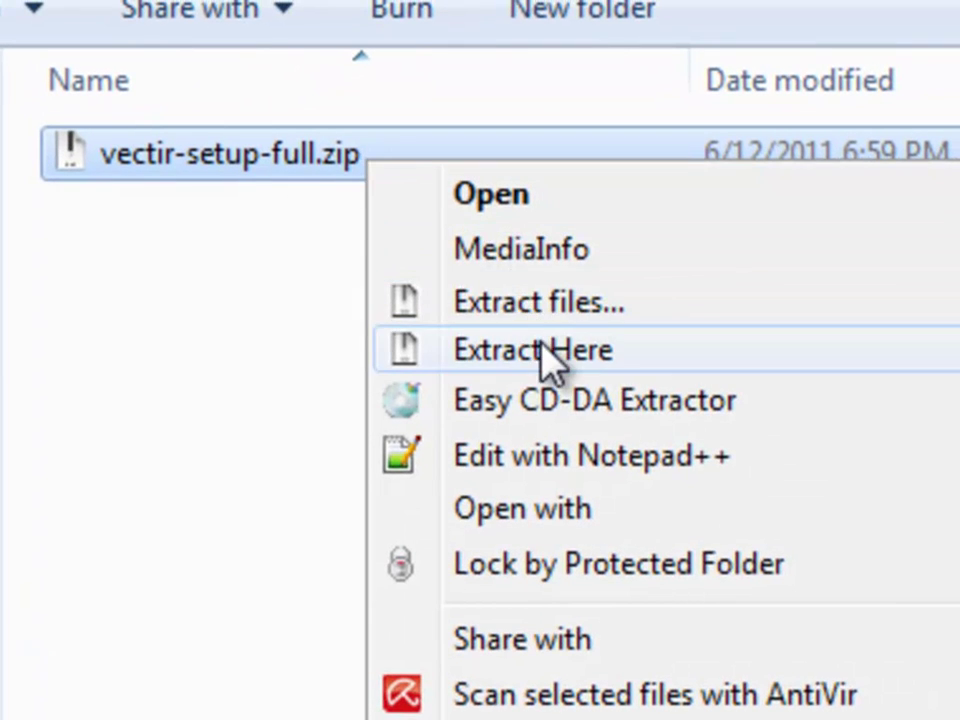
click(514, 557)
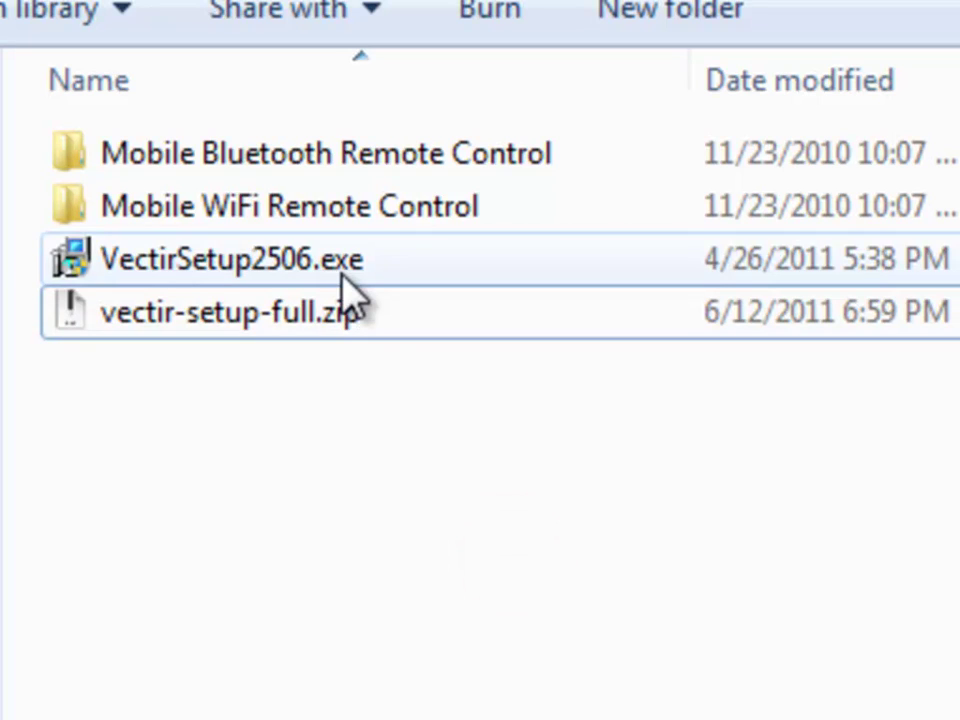
double_click(345, 278)
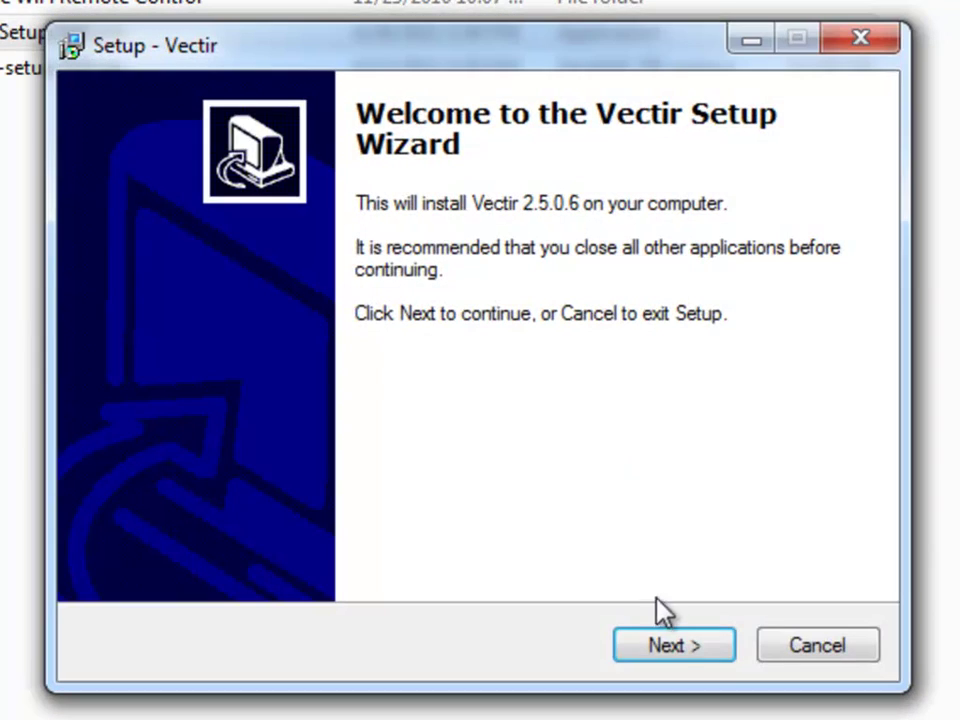
Install Vectir at the default location with the license accepted and a desktop icon, then launch it
click(676, 647)
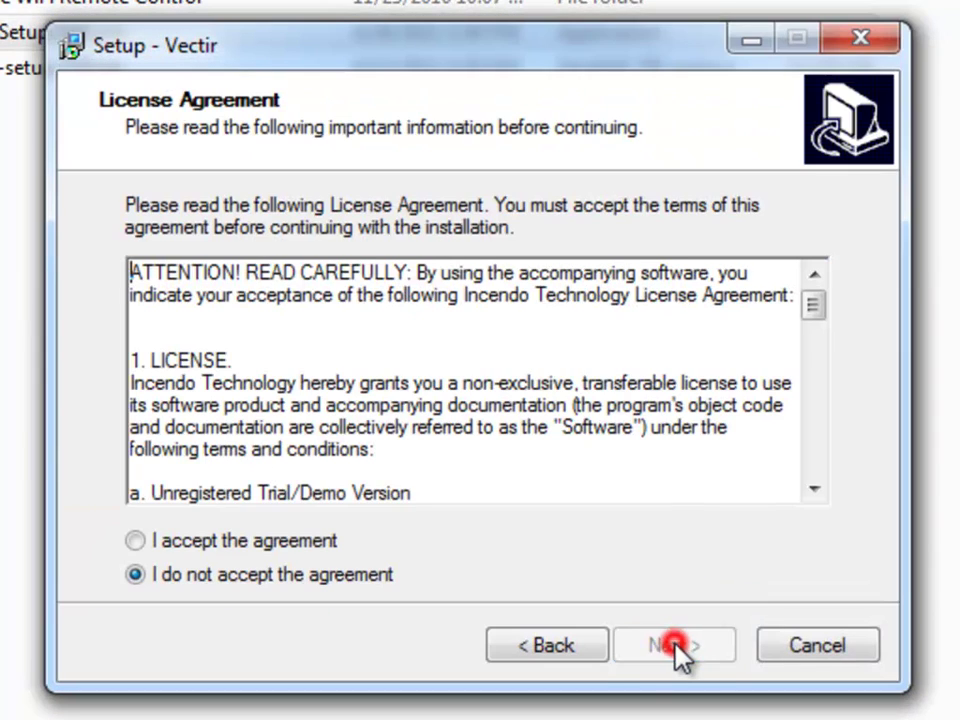
click(319, 546)
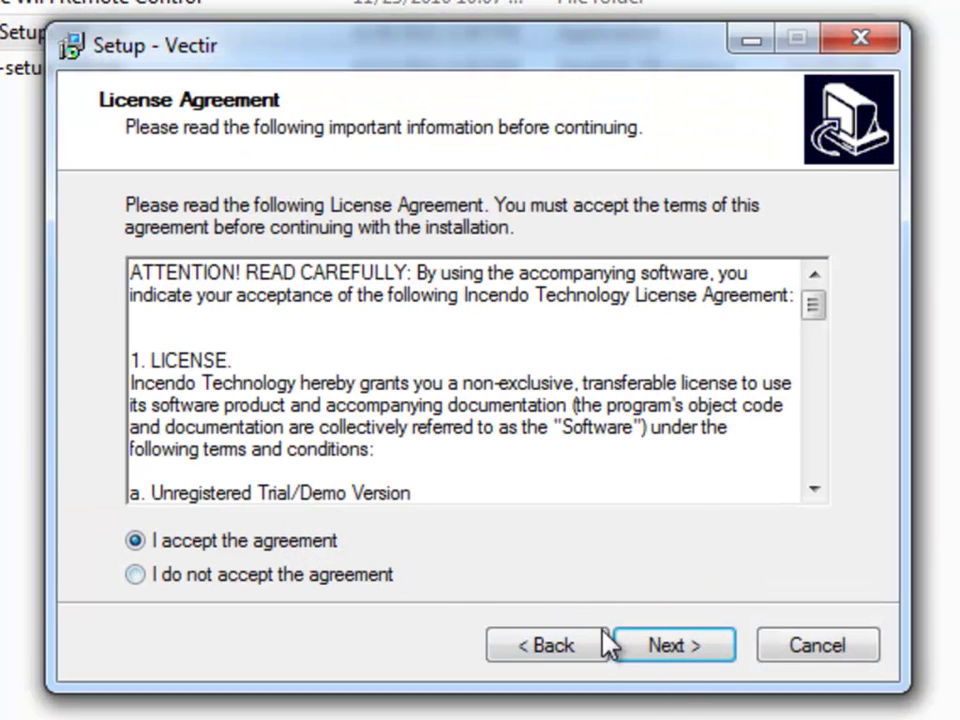
click(640, 644)
click(645, 643)
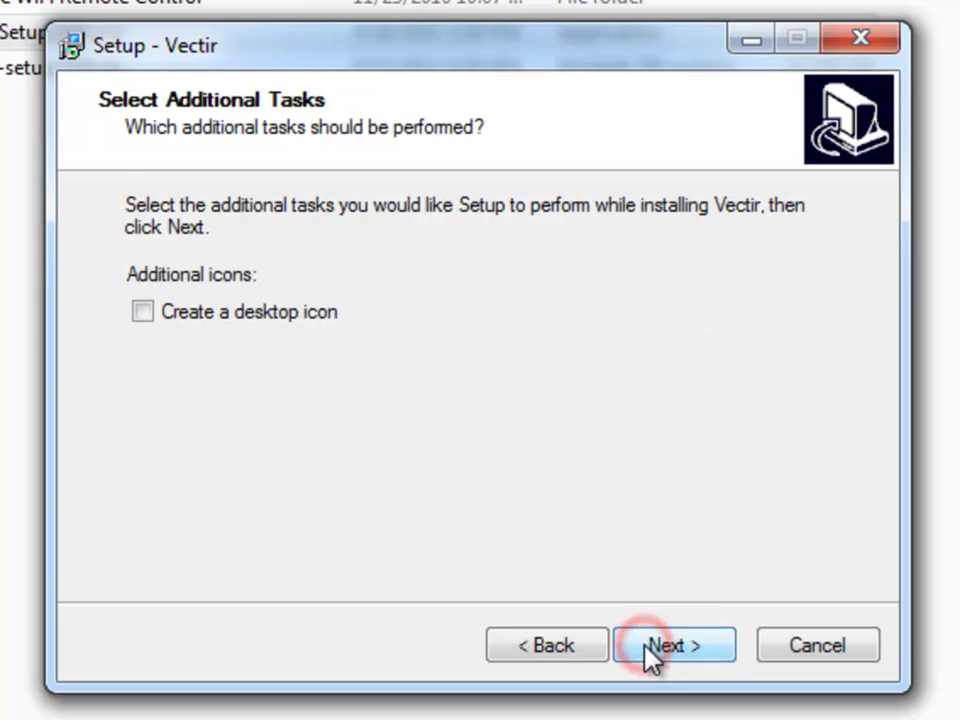
click(276, 320)
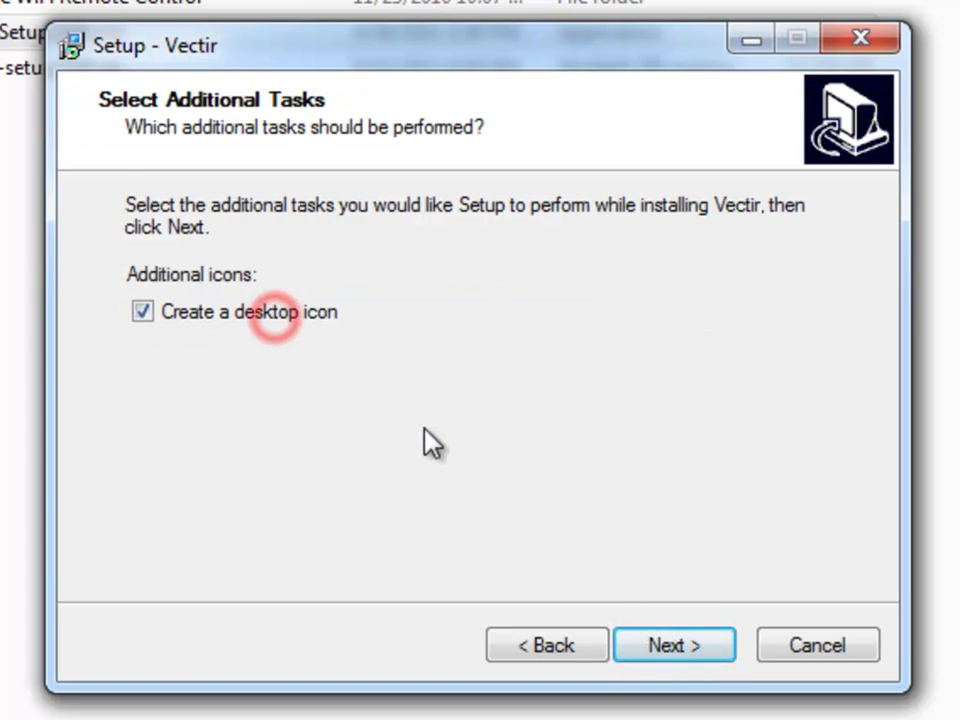
click(658, 650)
click(658, 650)
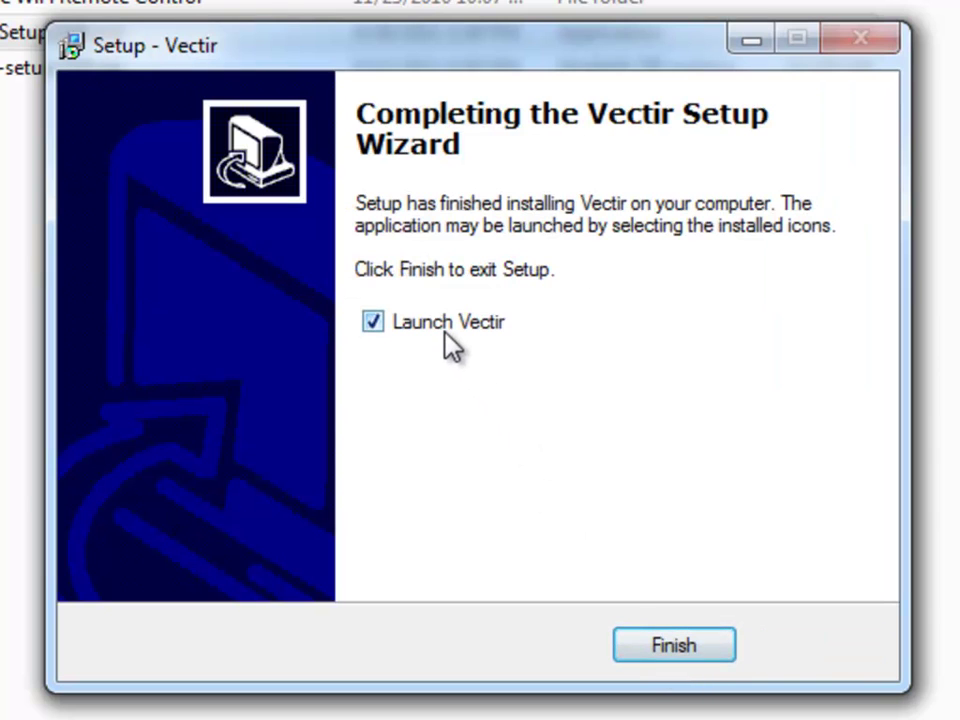
click(671, 645)
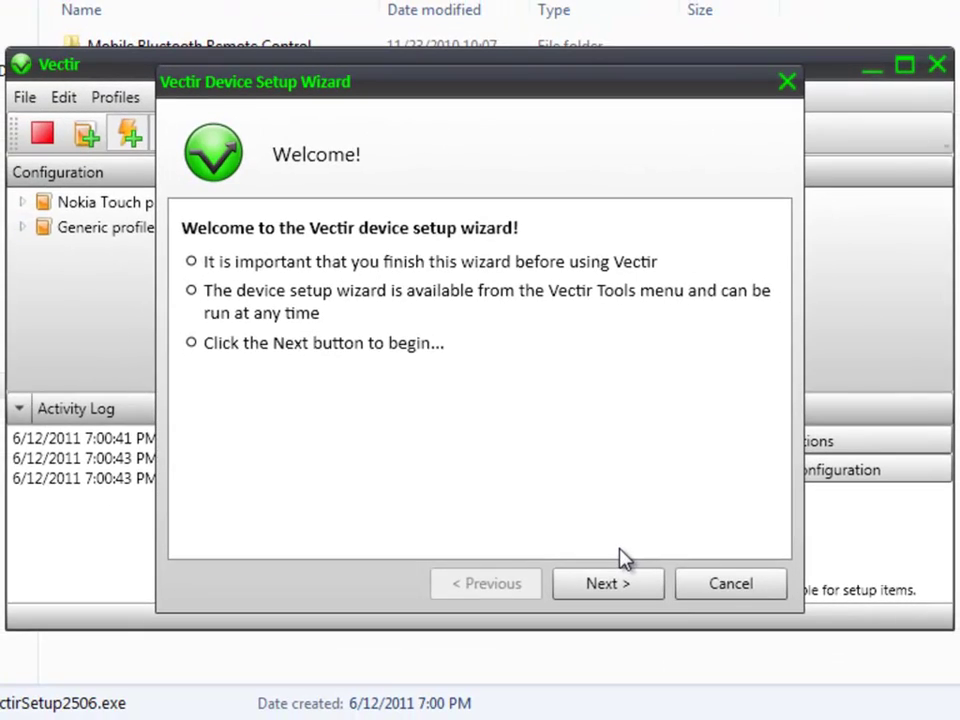
In the Device Setup Wizard, choose Bluetooth Remote Control with a Nokia Touch Screen phone
click(619, 590)
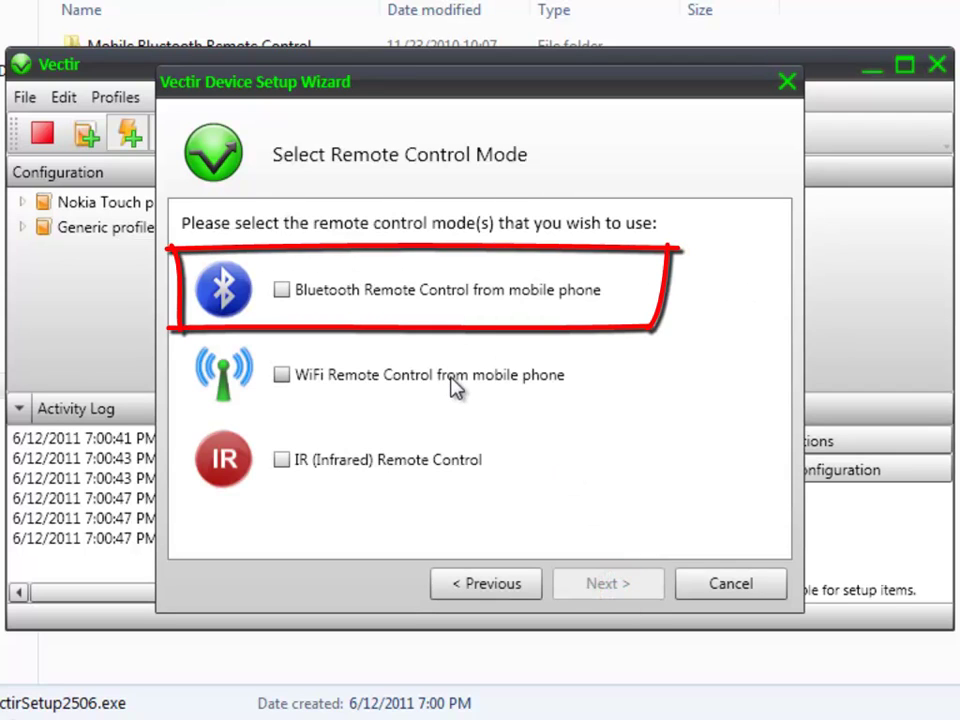
click(452, 291)
click(636, 594)
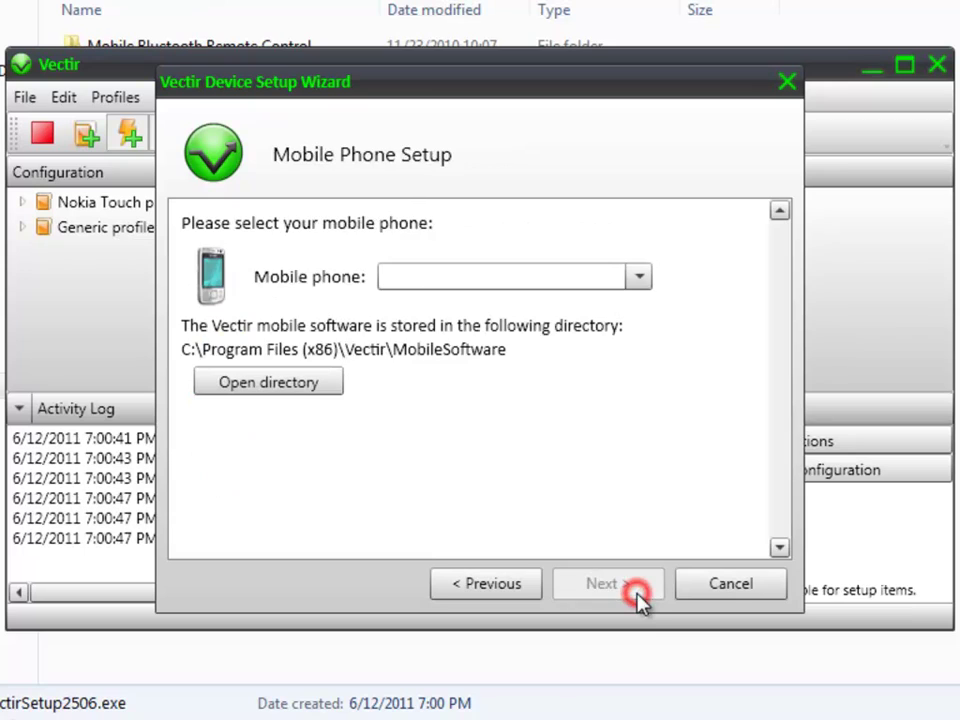
click(639, 278)
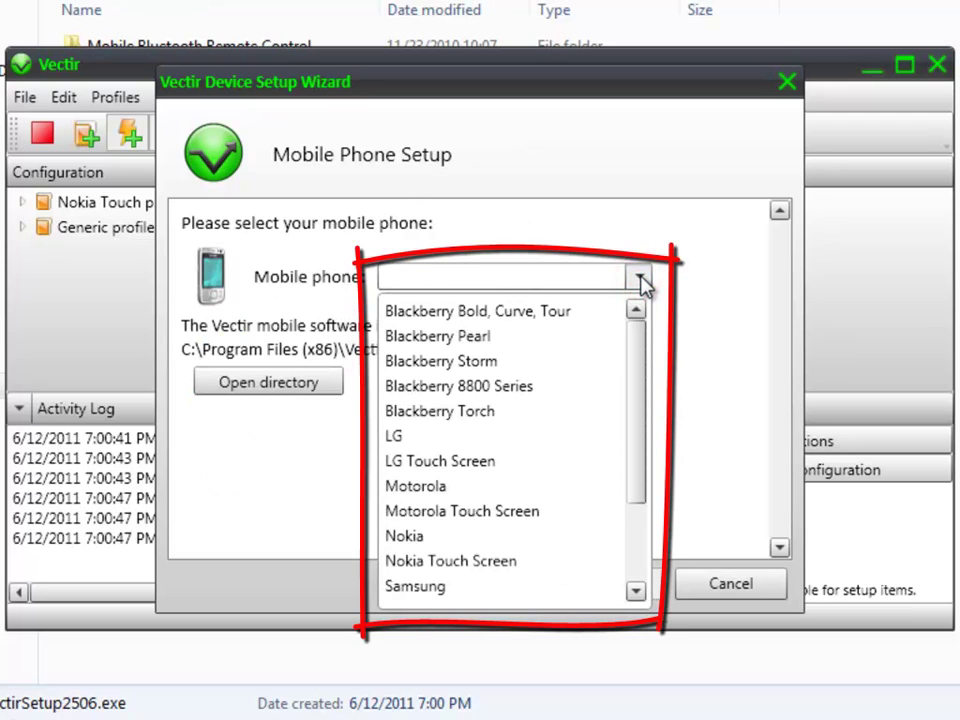
drag(633, 348, 634, 380)
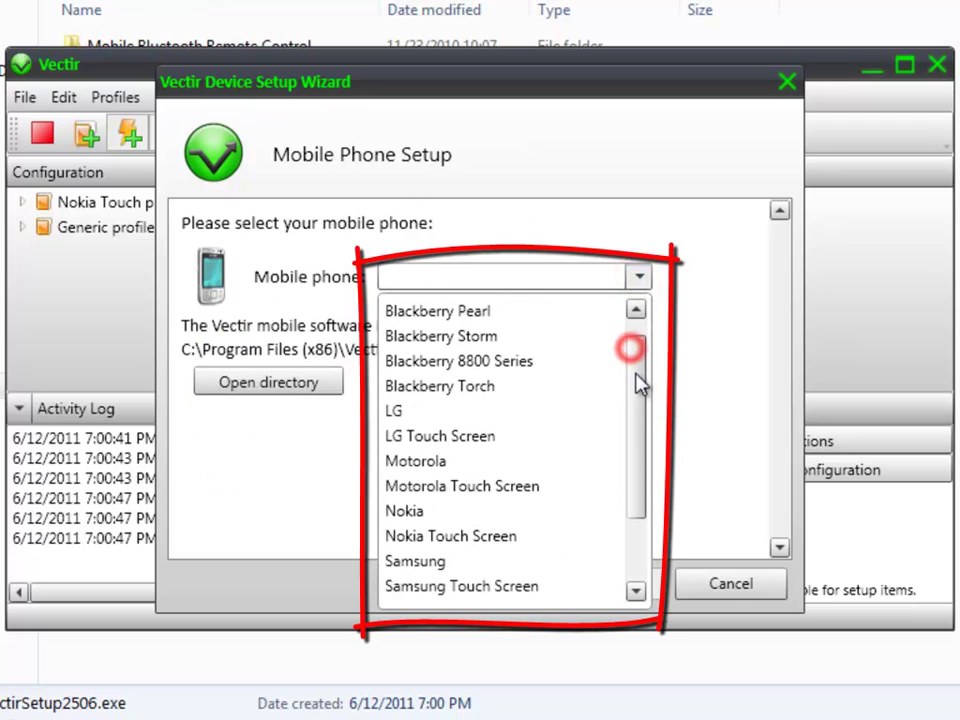
click(508, 536)
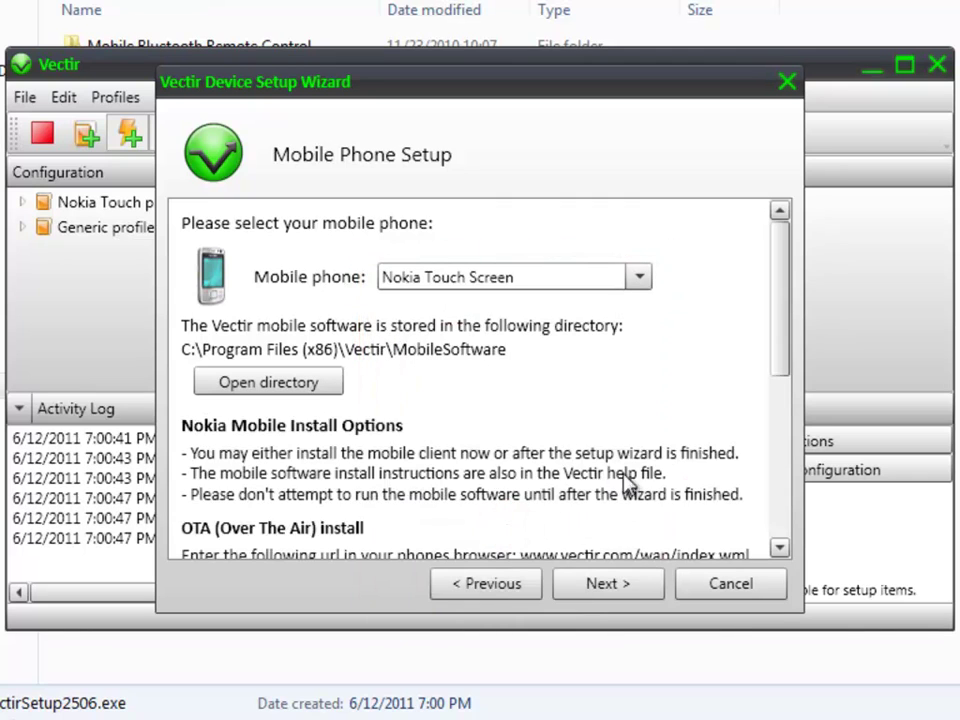
click(621, 590)
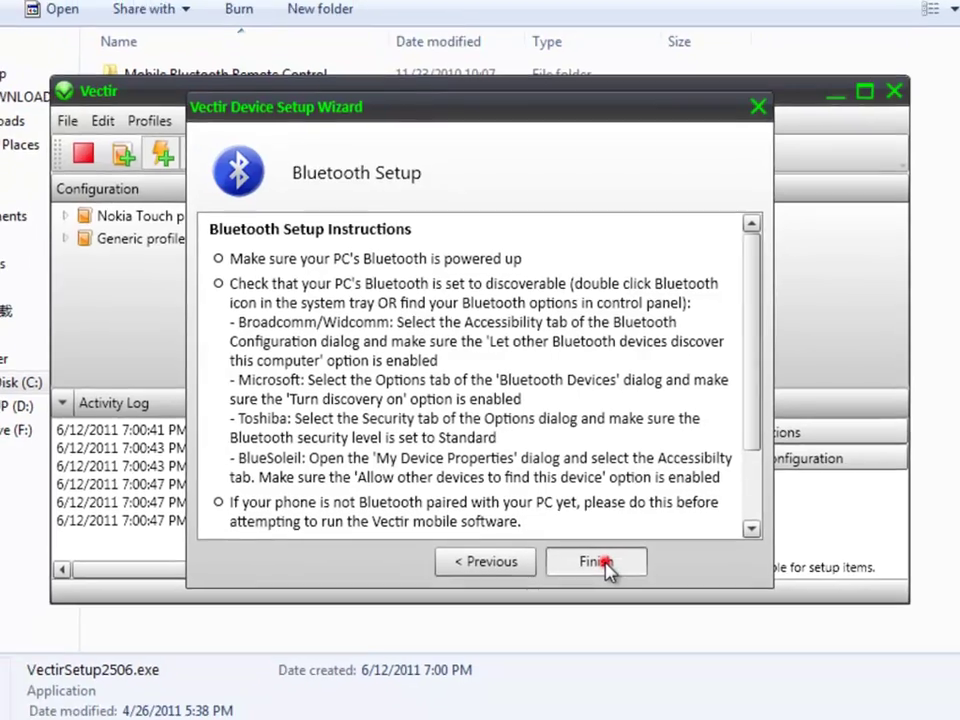
Finish the setup wizard and bring up the actions for Vectir-Bluetooth-Remote.jar in Mobile Bluetooth Remote Control
click(619, 589)
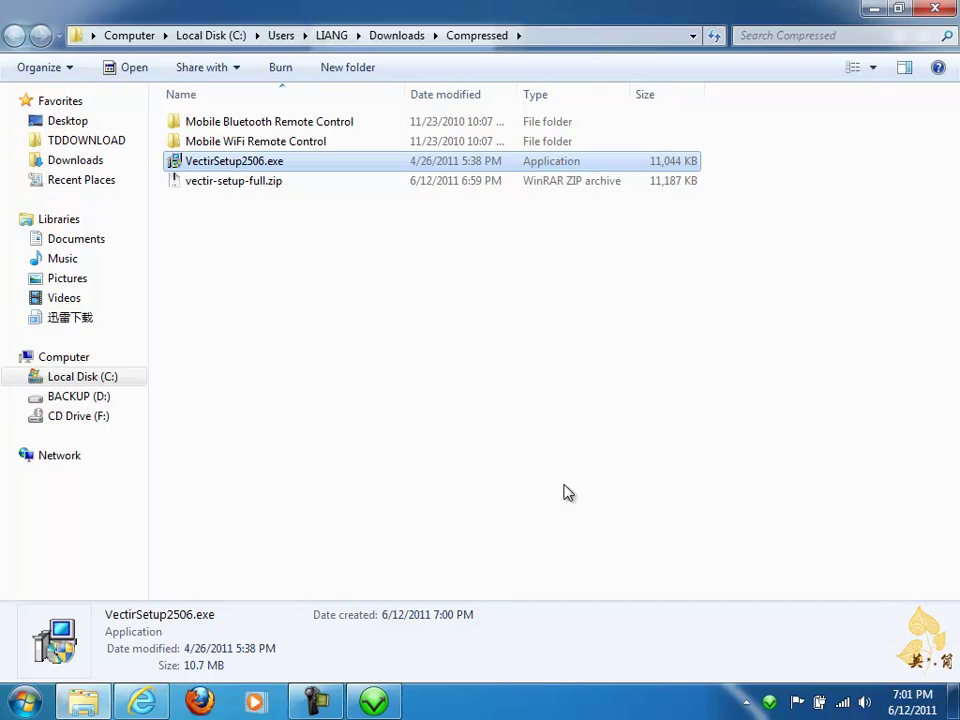
double_click(288, 125)
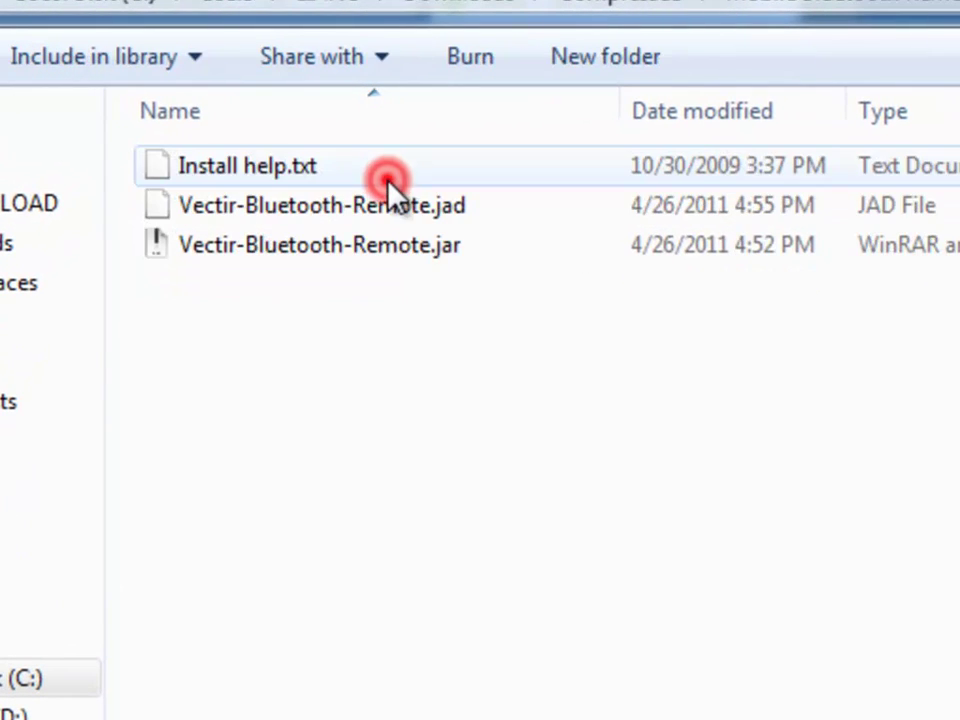
right_click(333, 248)
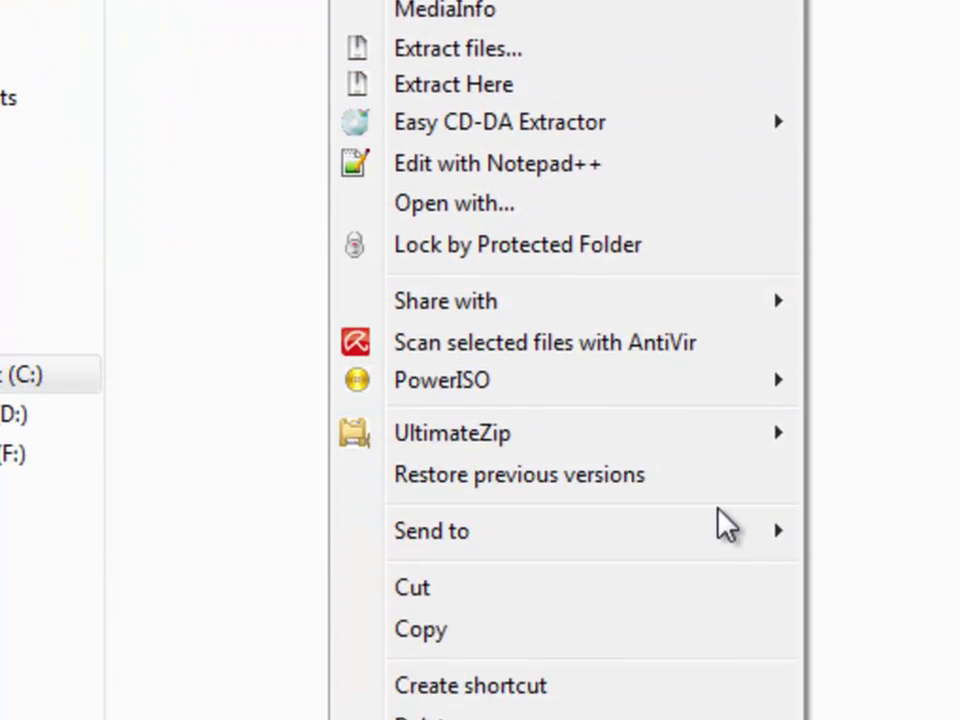
Send Vectir-Bluetooth-Remote.jar over Bluetooth to the listed Nokia phone
mouse_move(718, 396)
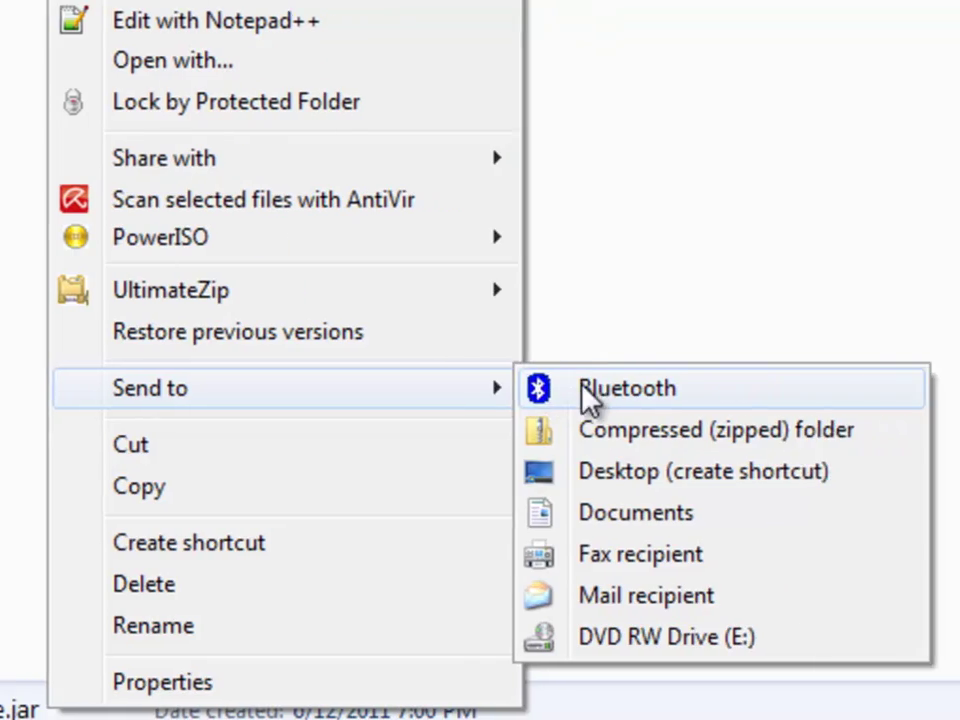
click(590, 398)
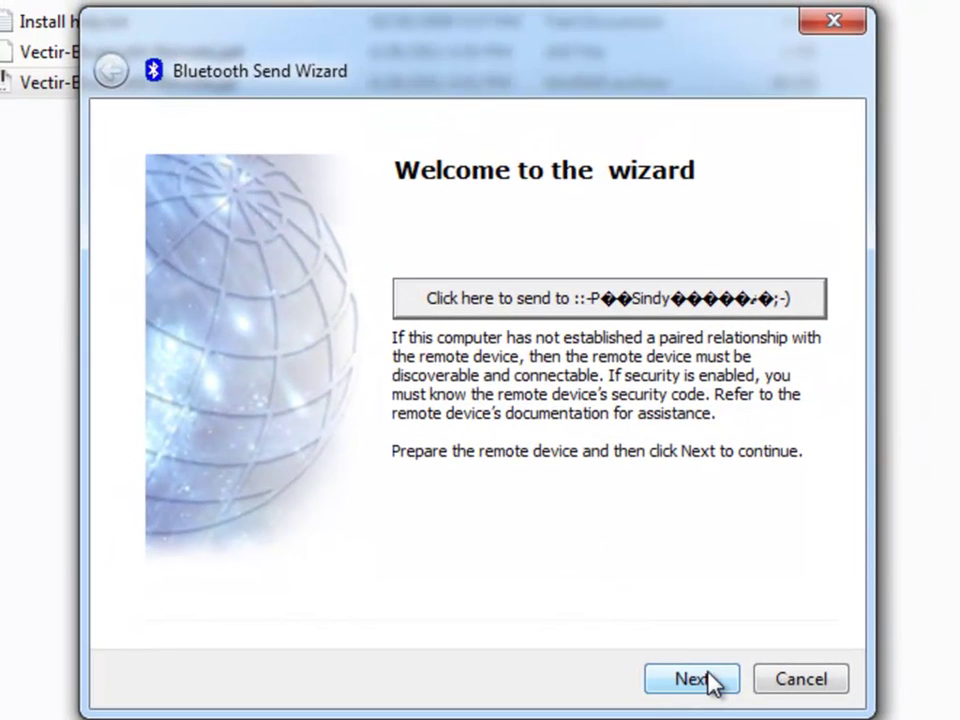
click(707, 679)
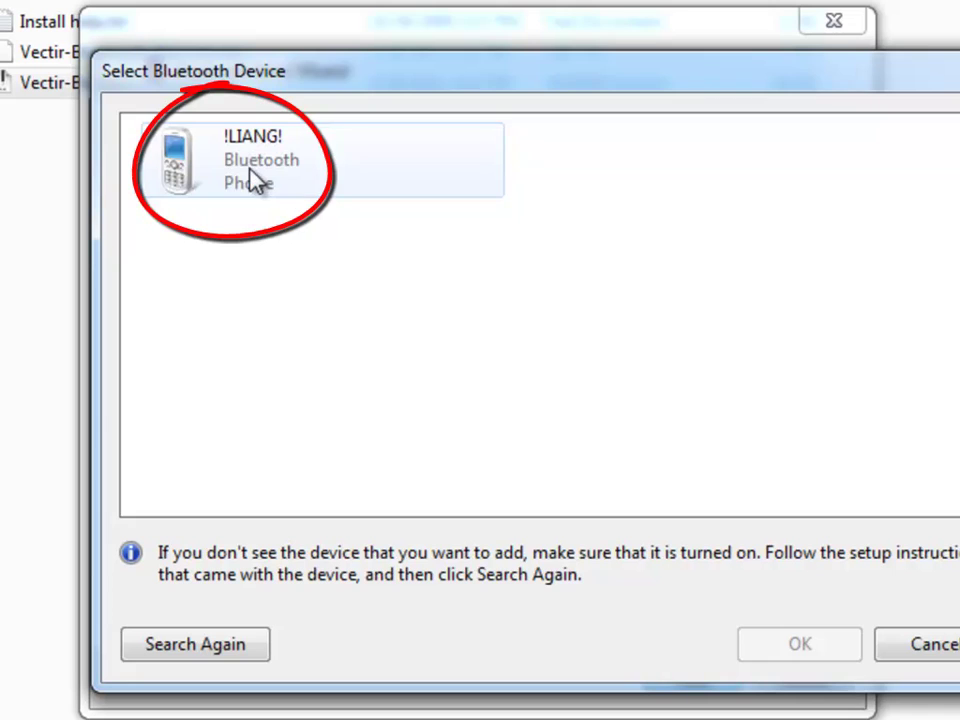
double_click(256, 180)
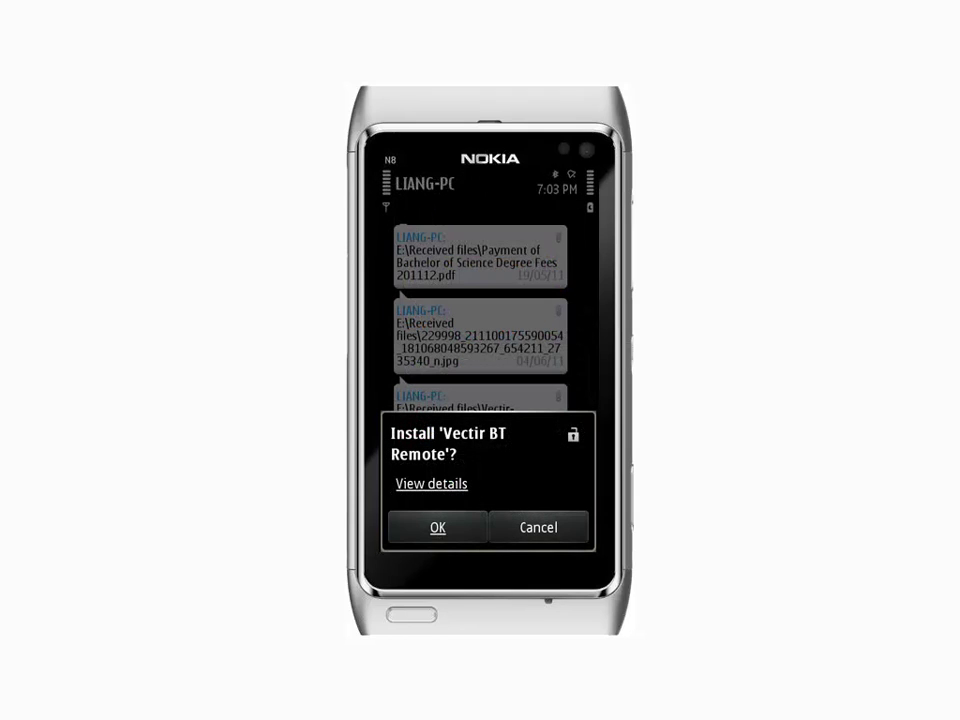
Install Vectir BT Remote on the phone, launch it, and search for the PC server
key(Return)
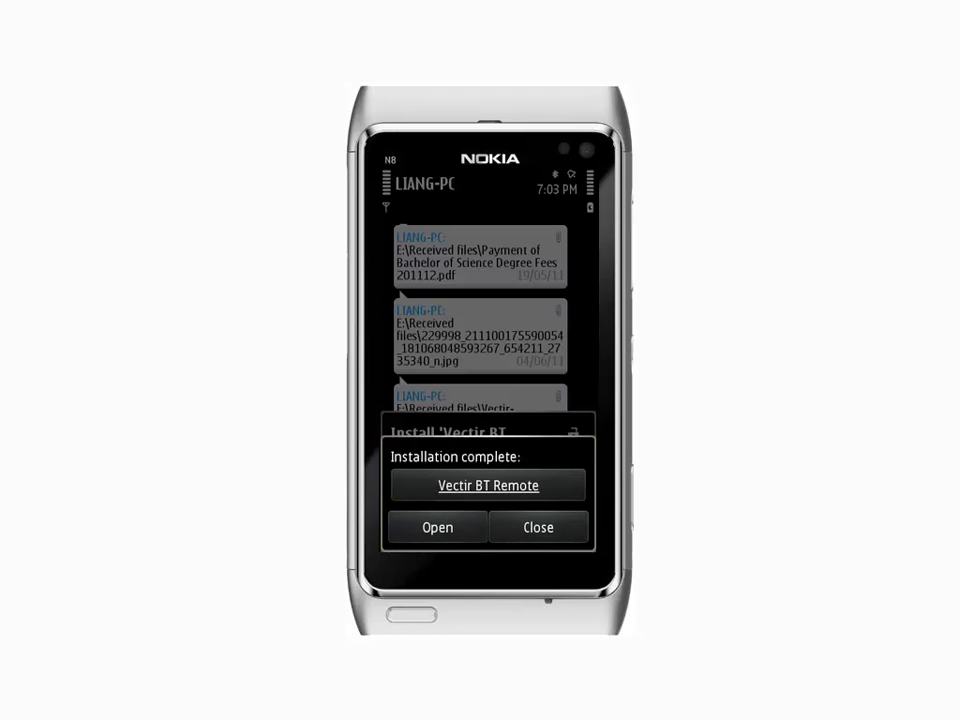
key(Return)
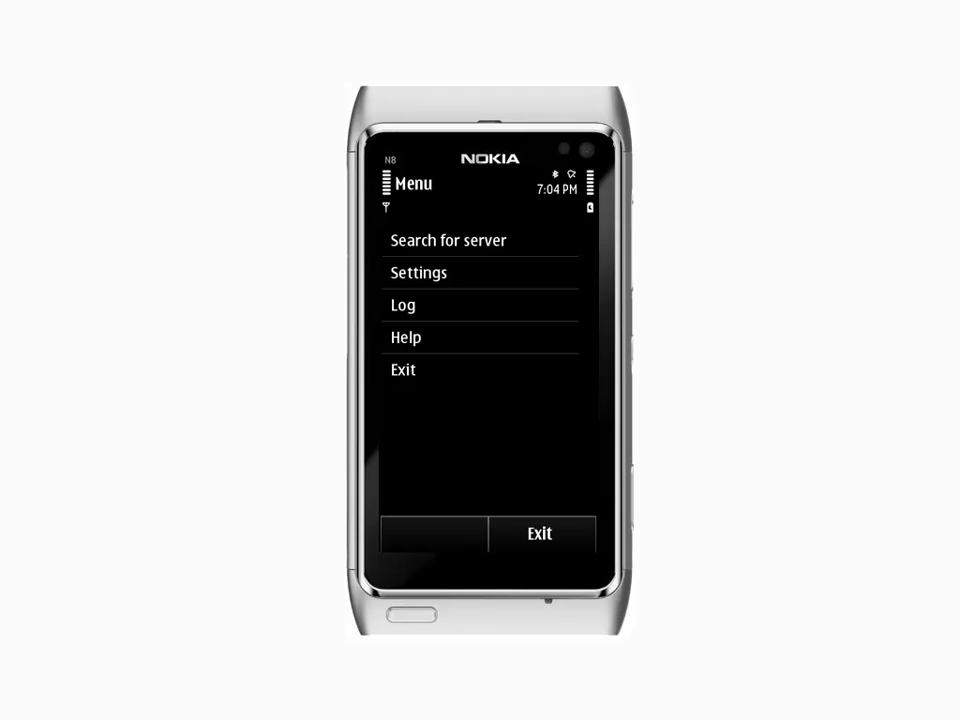
key(Return)
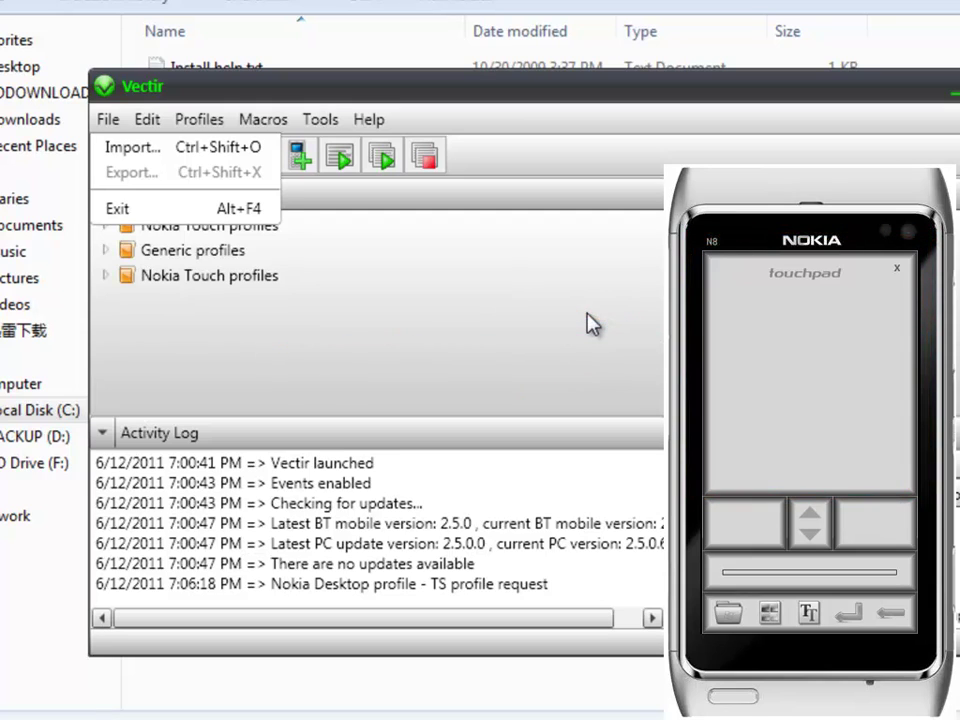
Dismiss the unused File options in Vectir's main window
click(592, 323)
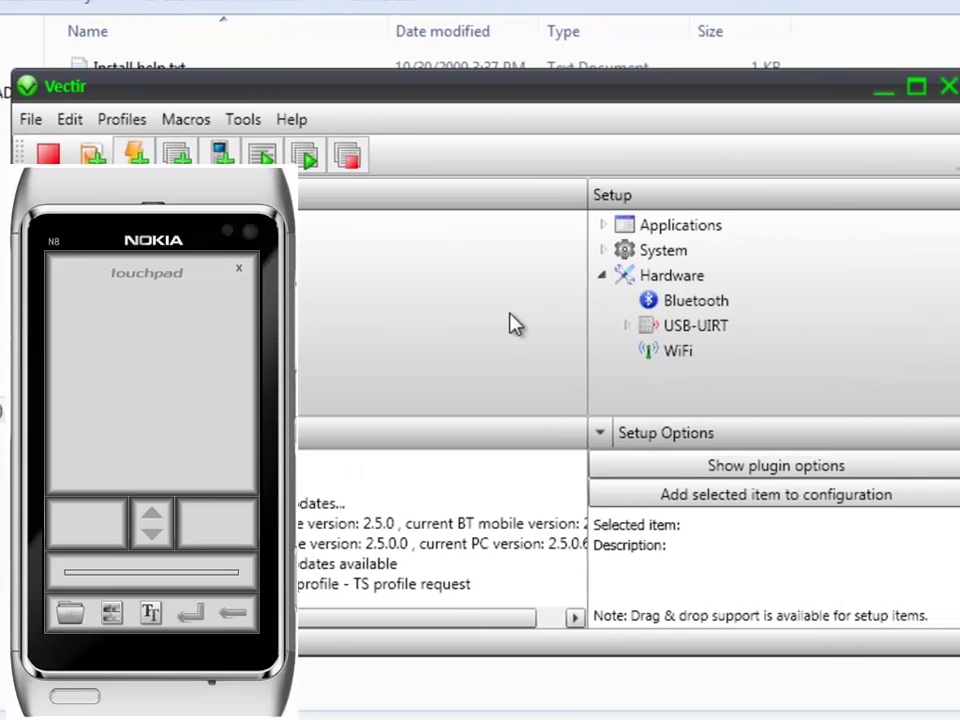